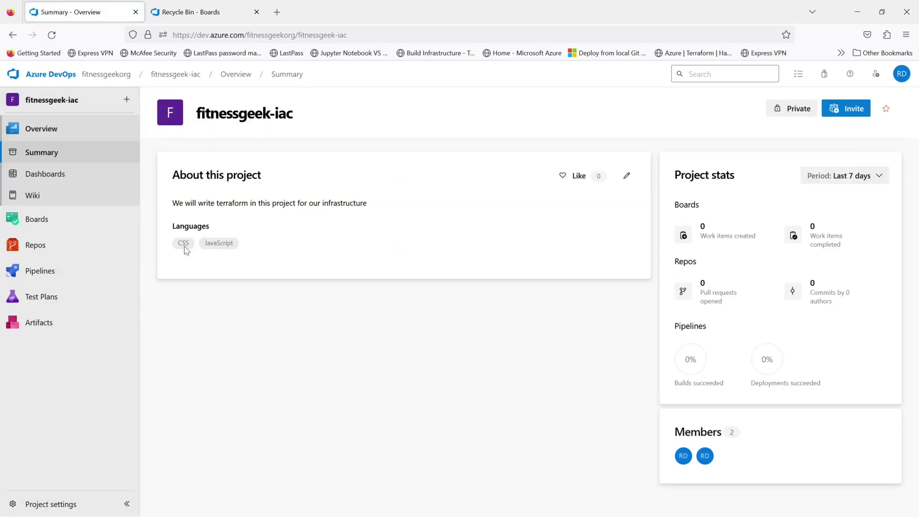
Step: Go from Boards Work items to the Security lifecycle team's Epics backlog
{"action": "left_click", "coordinate": [36, 219]}
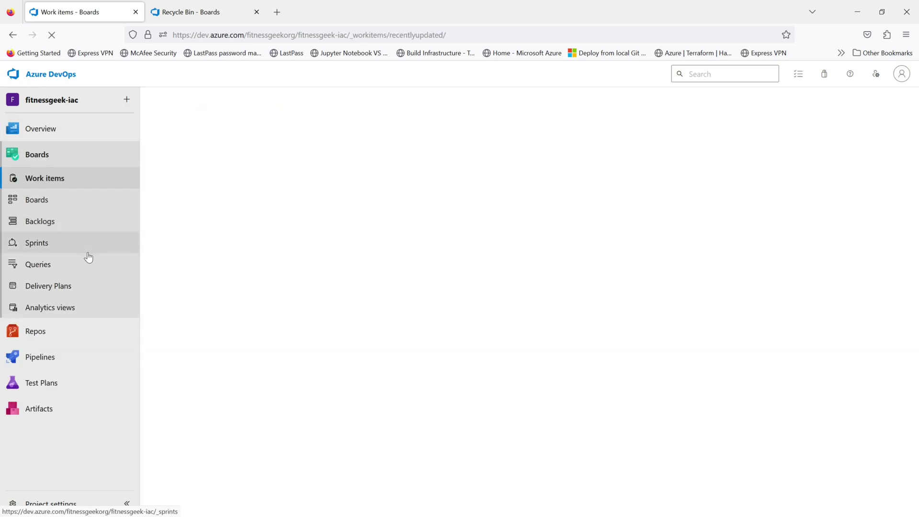
{"action": "left_click", "coordinate": [40, 221]}
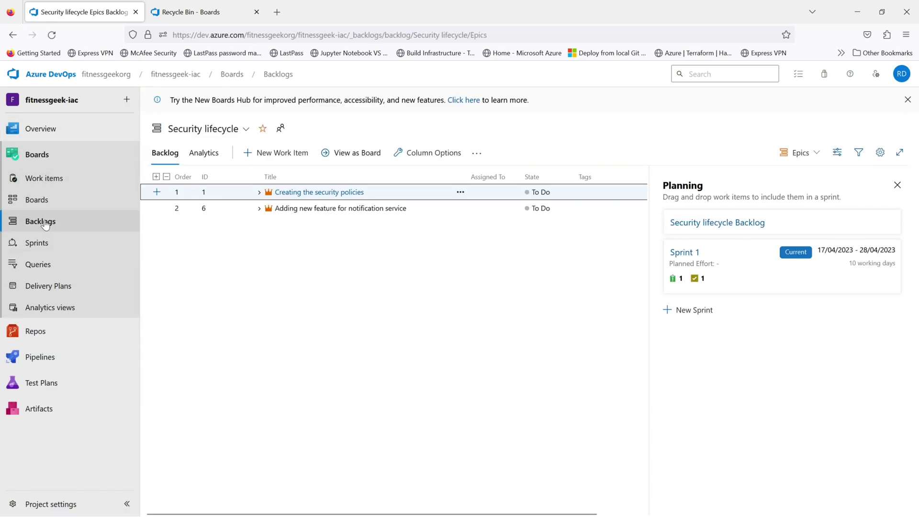
Step: Switch the backlog to Issues and delete 'Change the textbox size', confirming the deletion
{"action": "left_click", "coordinate": [793, 152]}
{"action": "left_click", "coordinate": [763, 193]}
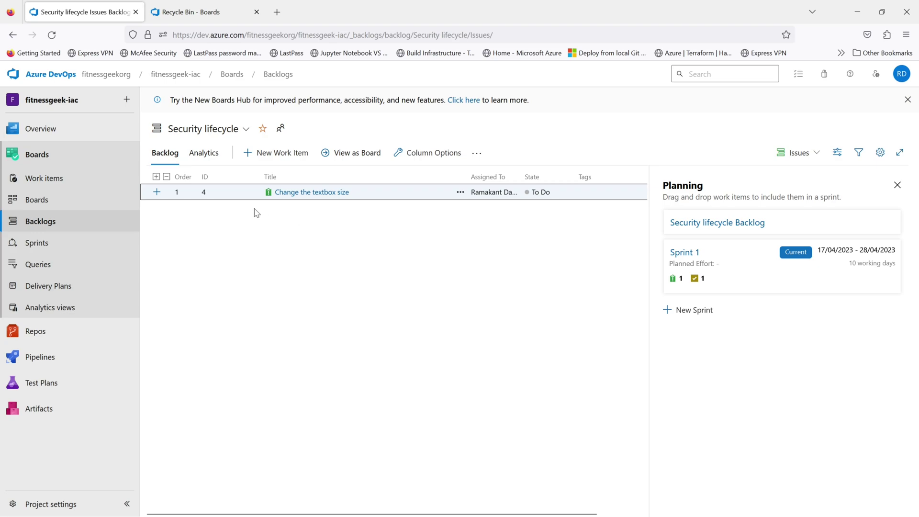
{"action": "left_click", "coordinate": [460, 192]}
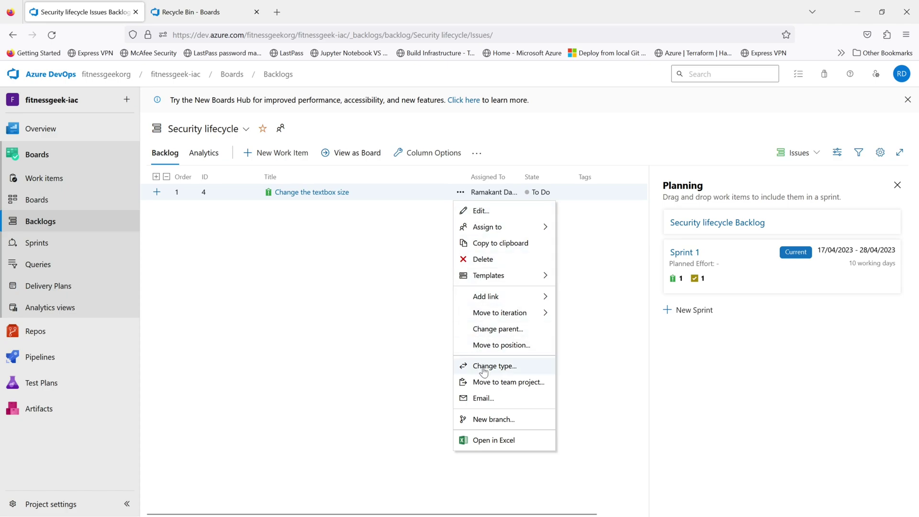
{"action": "left_click", "coordinate": [477, 259]}
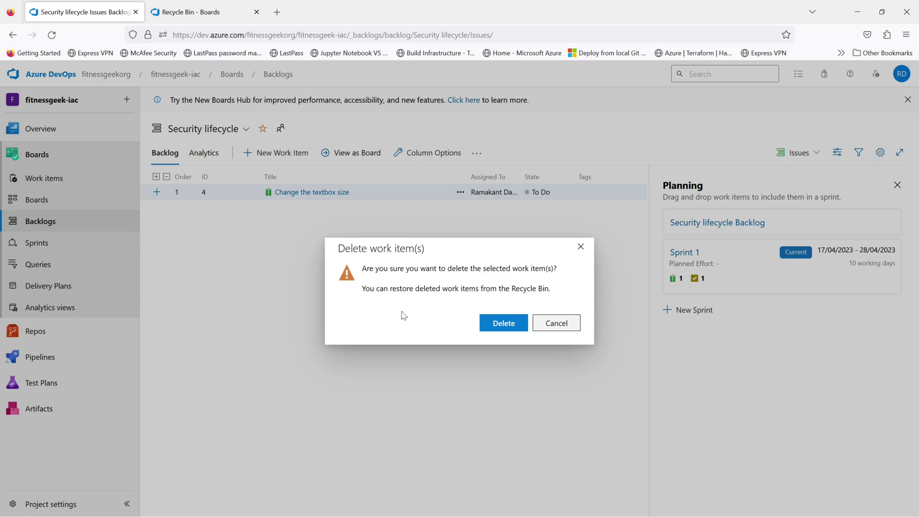
{"action": "left_click", "coordinate": [496, 324]}
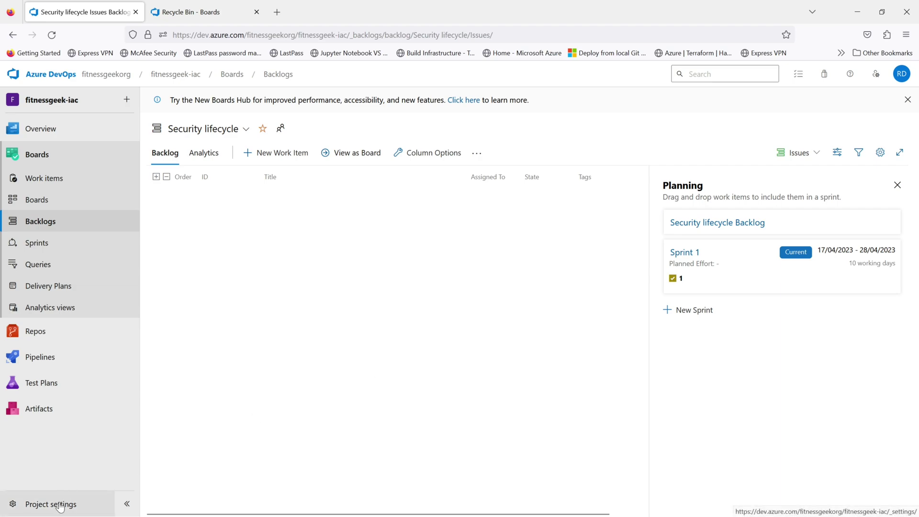
Step: Reload Work items and open the Recycle Bin showing 'Change the textbox size'
{"action": "left_click", "coordinate": [60, 504]}
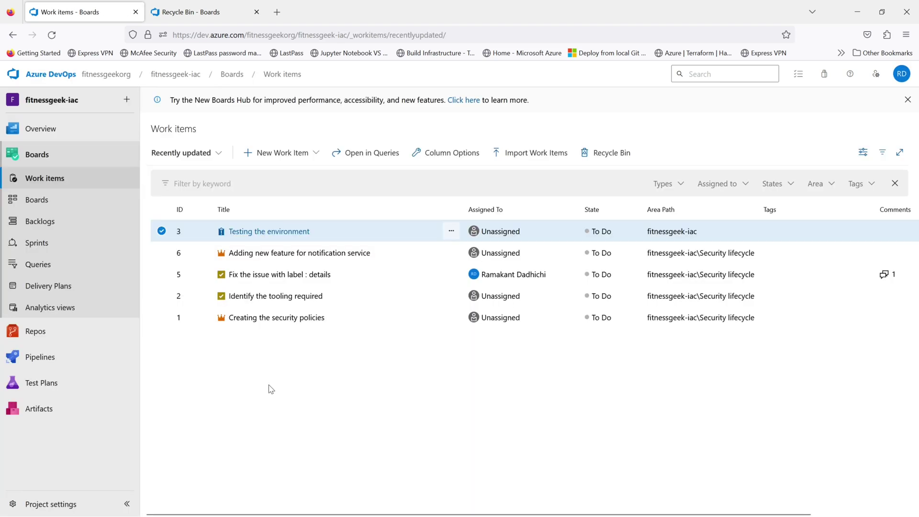
{"action": "left_click", "coordinate": [37, 156]}
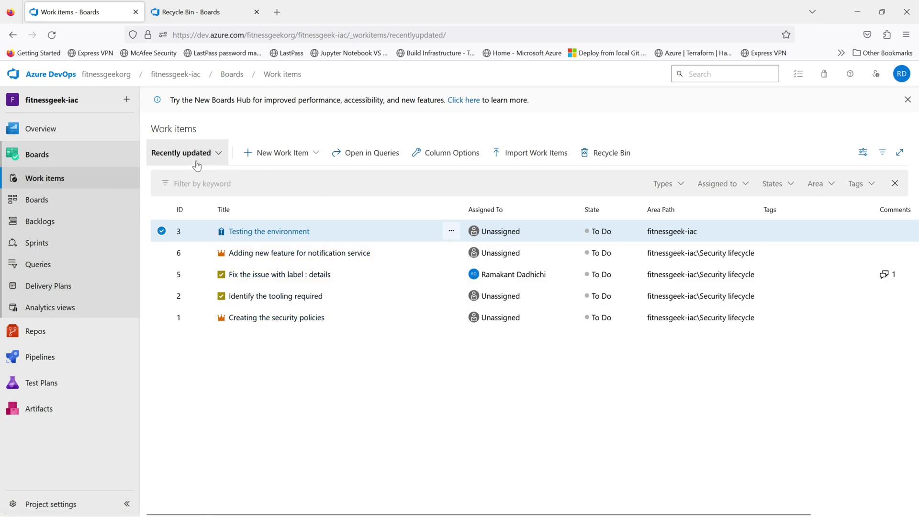
{"action": "left_click", "coordinate": [610, 152]}
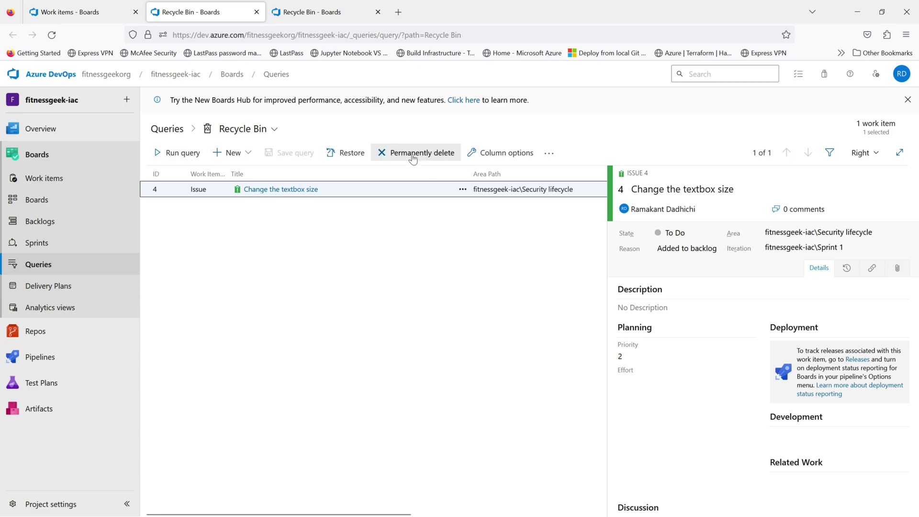
Step: Restore 'Change the textbox size' from the Recycle Bin and return to Work items
{"action": "left_click", "coordinate": [340, 153]}
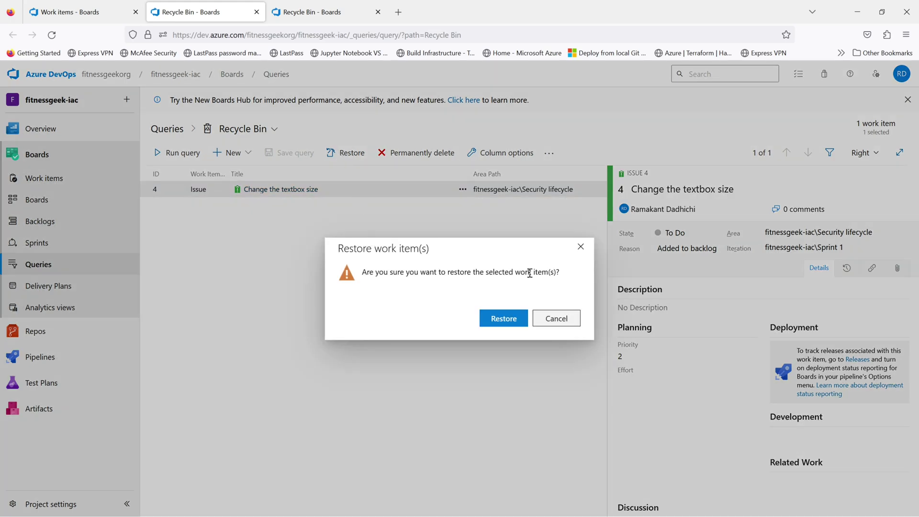
{"action": "left_click", "coordinate": [503, 318]}
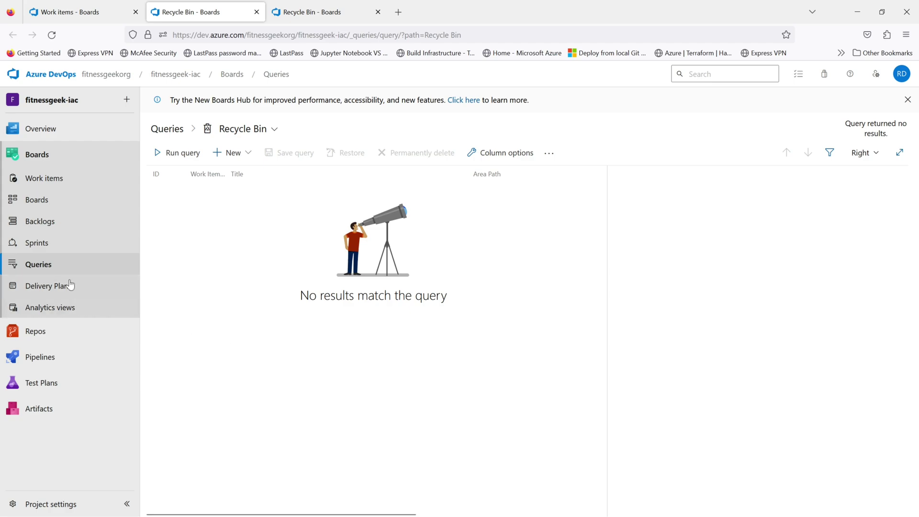
{"action": "left_click", "coordinate": [38, 264]}
{"action": "mouse_move", "coordinate": [301, 231]}
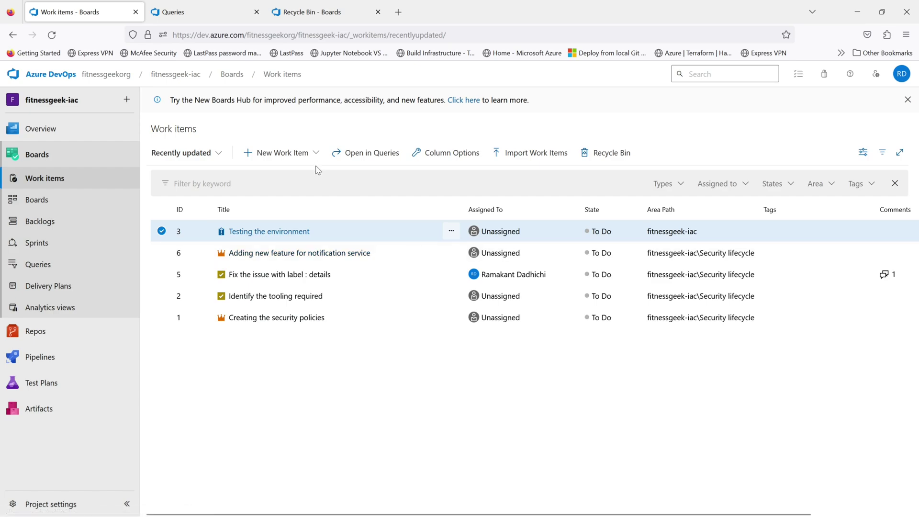
Step: Refresh the list to show six items and open the restored 'Change the textbox size'
{"action": "left_click", "coordinate": [53, 35]}
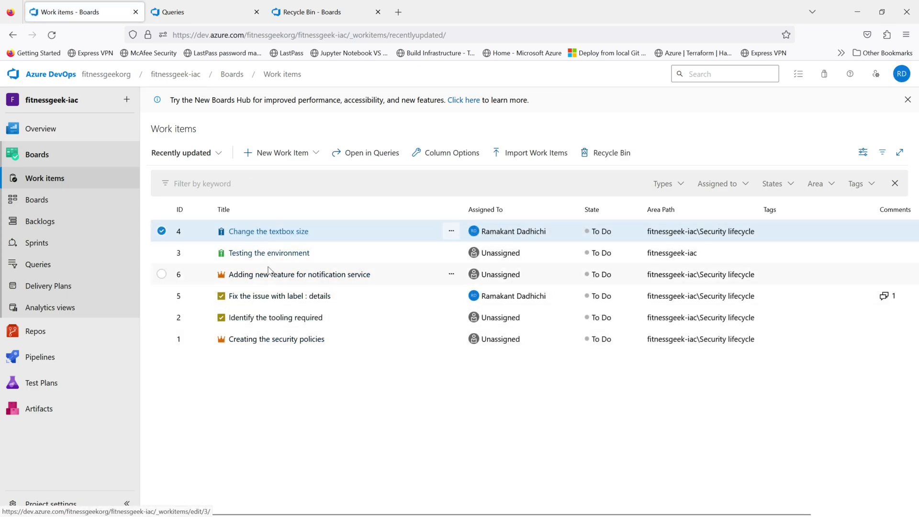
{"action": "left_click", "coordinate": [318, 402]}
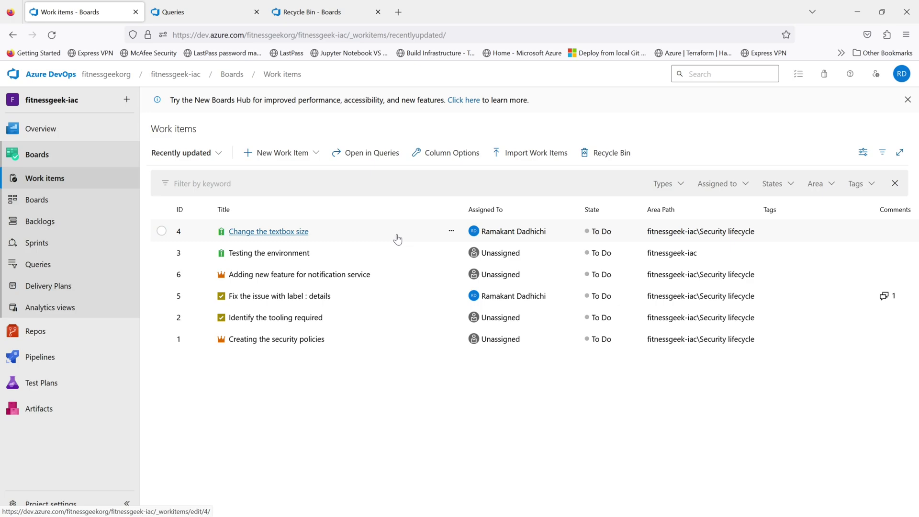
{"action": "left_click", "coordinate": [397, 231]}
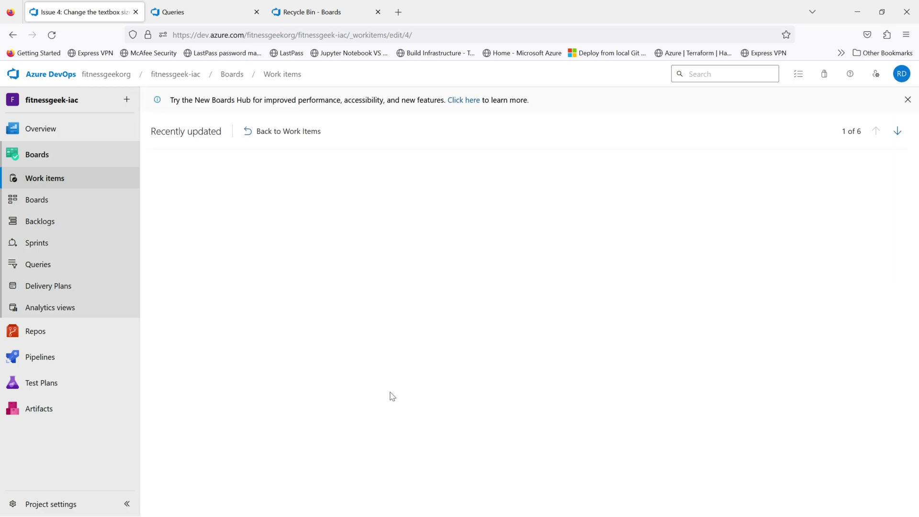